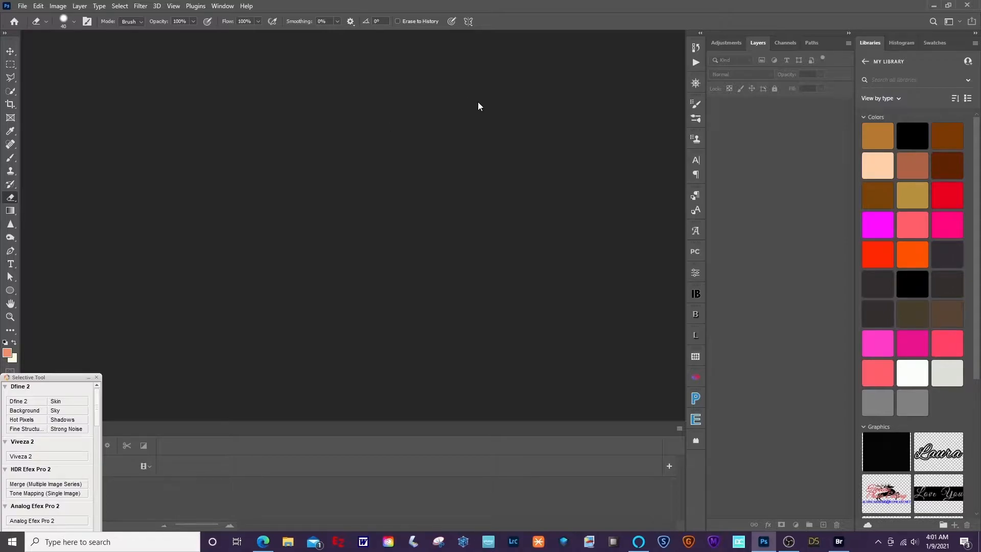
# Display the Actions panel and collapse the wedding action set that contains 8x10, 4x6 and 5x7
pyautogui.click(695, 63)
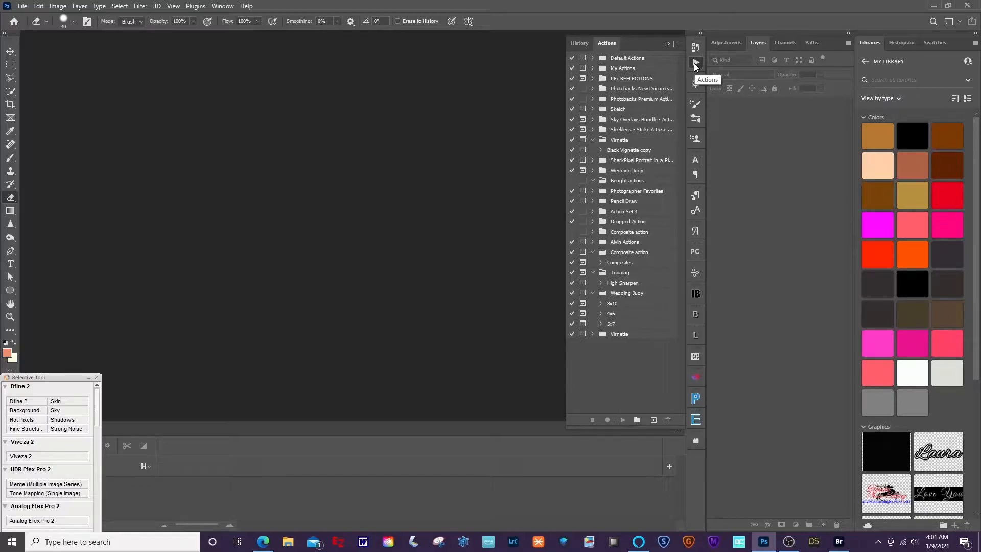
pyautogui.click(694, 63)
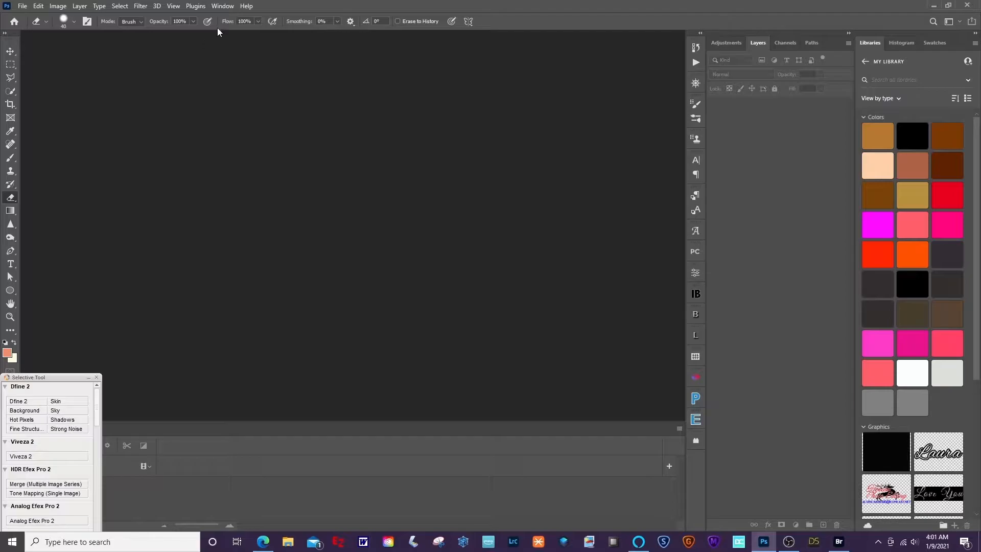
pyautogui.click(223, 6)
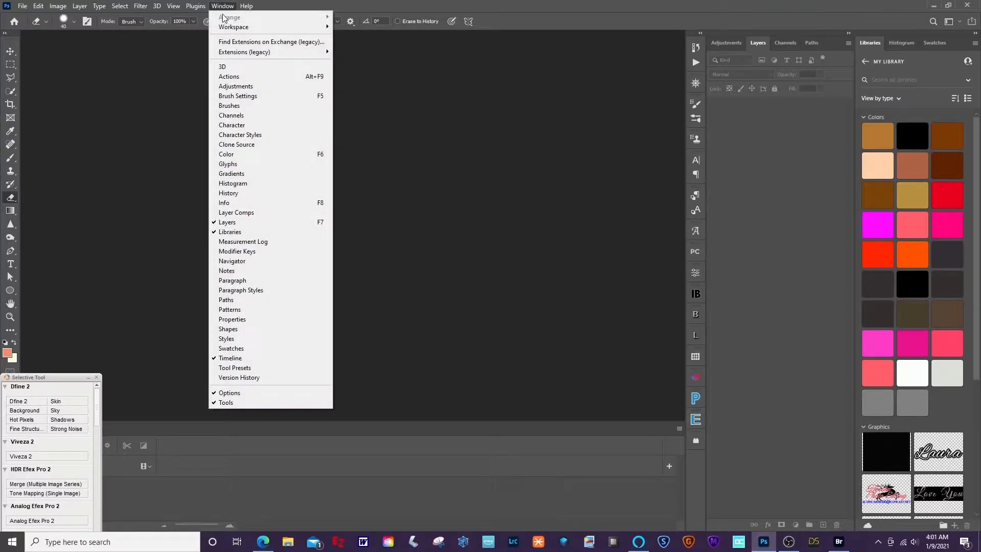
pyautogui.click(229, 77)
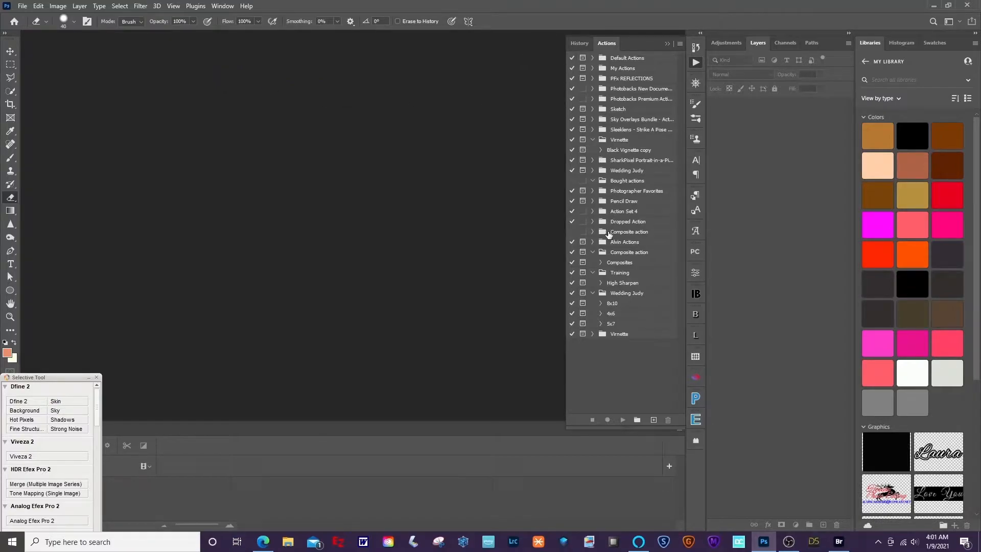
pyautogui.click(594, 293)
# Create a new action set named with the person's first name
pyautogui.click(637, 420)
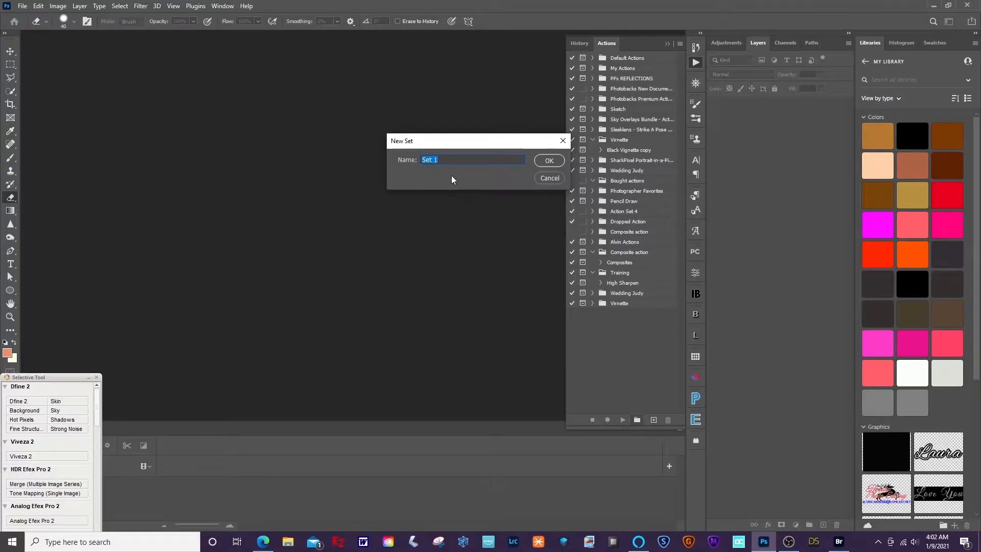
pyautogui.write('Kevin')
pyautogui.click(546, 161)
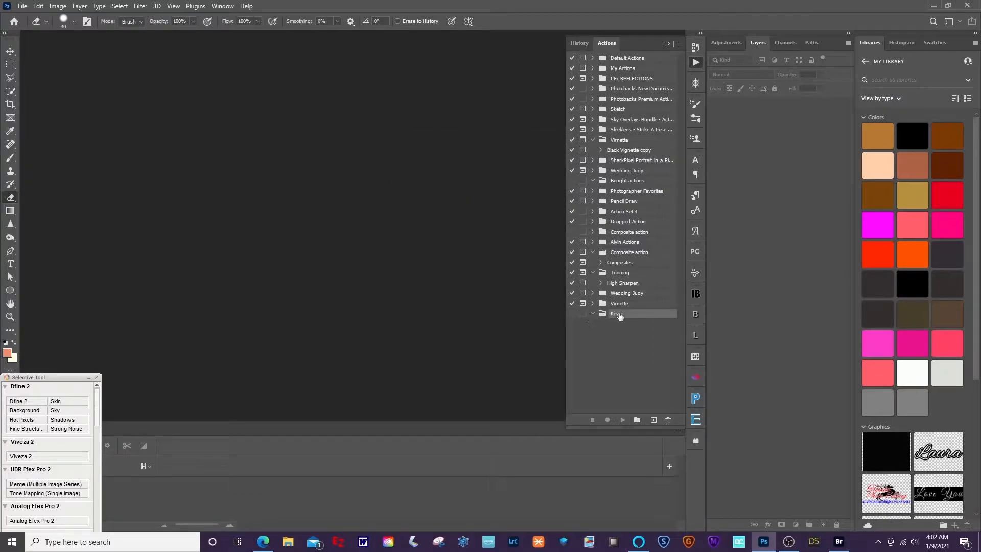
# Create an action named Sports in the new set, start recording it and stop the recording
pyautogui.click(653, 420)
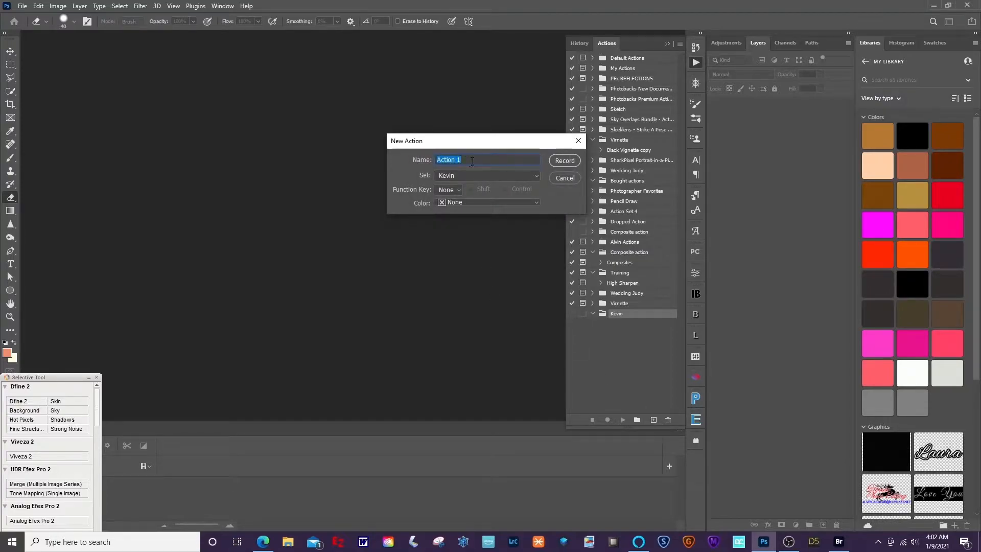
pyautogui.write('Sports')
pyautogui.click(561, 161)
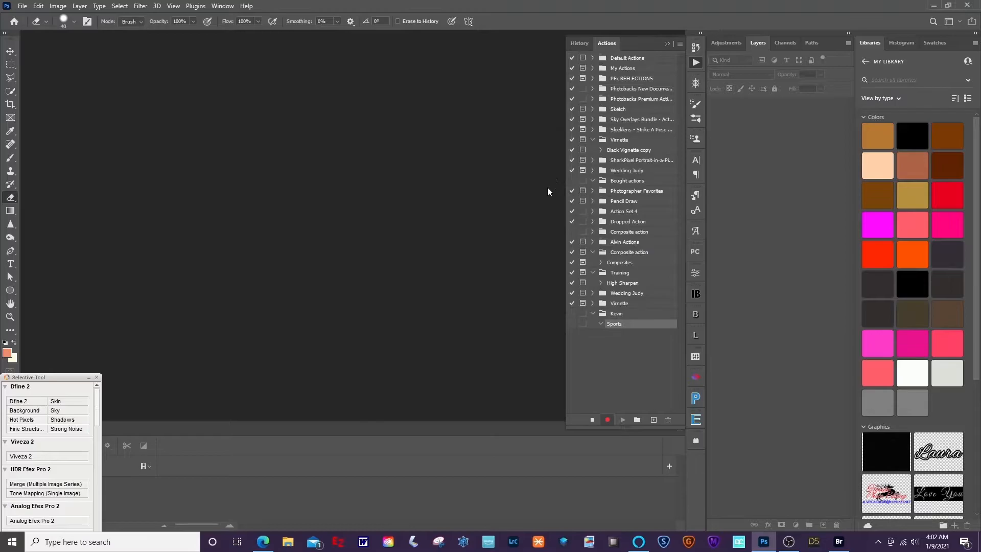
pyautogui.click(592, 421)
# Switch to Adobe Bridge and select only _MG_4766.CR2 and _MG_4768.CR2 in the Dino in living room folder
pyautogui.click(968, 8)
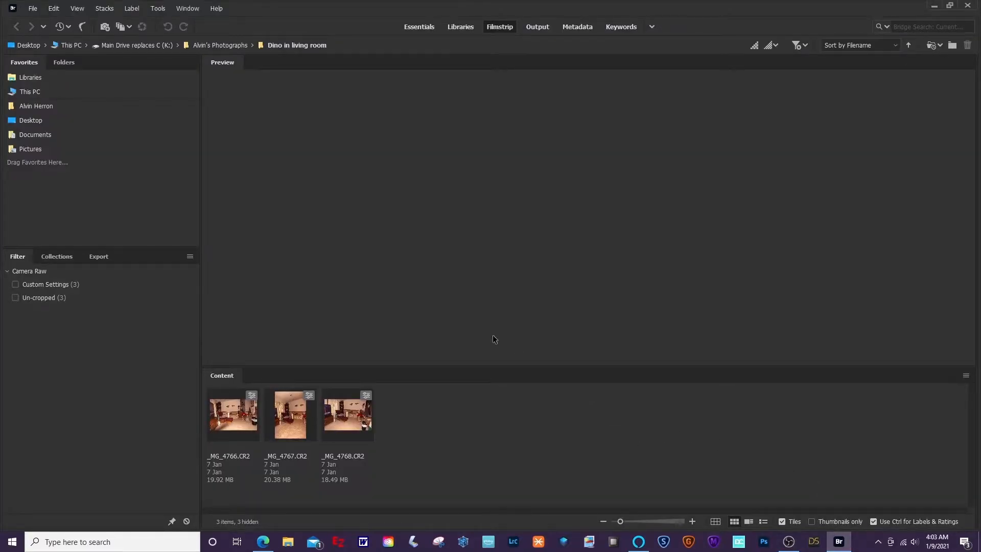
pyautogui.click(225, 422)
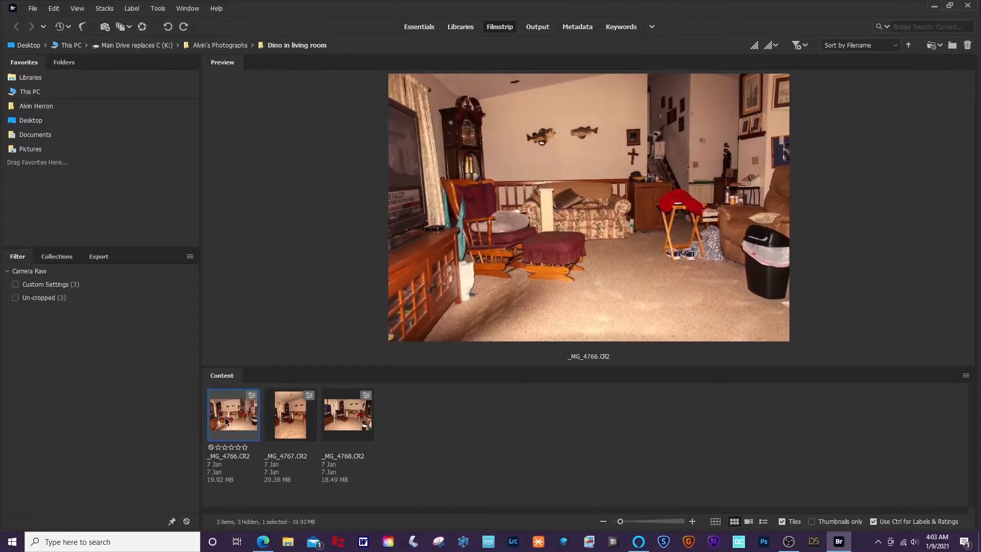
pyautogui.click(346, 421)
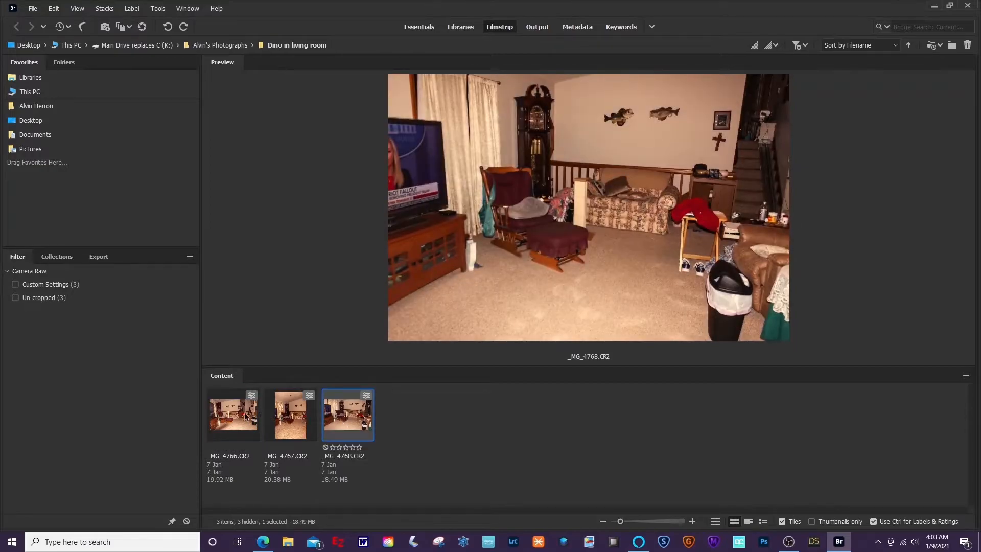
pyautogui.click(238, 416)
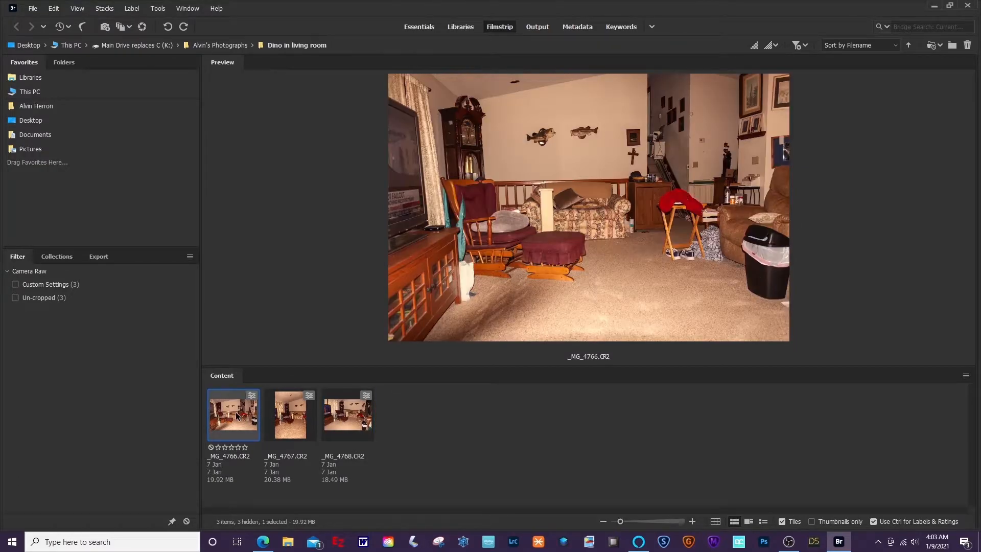
pyautogui.keyDown('shift'); pyautogui.click(352, 413); pyautogui.keyUp('shift')
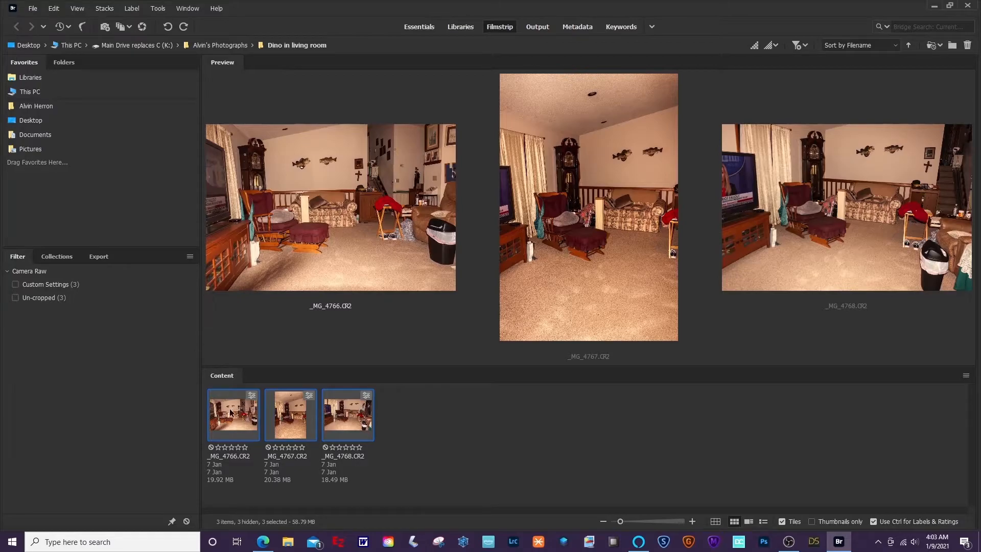
pyautogui.click(253, 410)
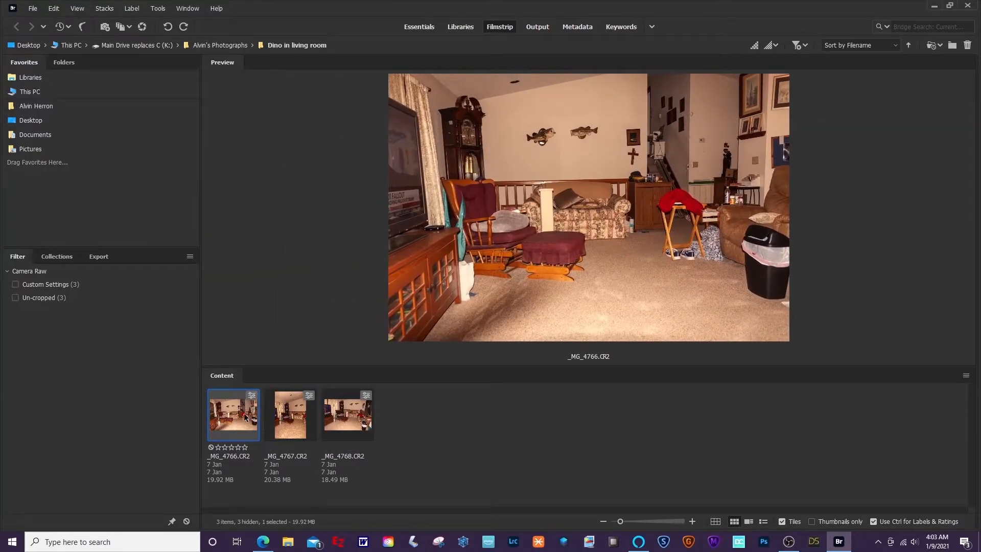
pyautogui.keyDown('ctrl'); pyautogui.click(352, 415); pyautogui.keyUp('ctrl')
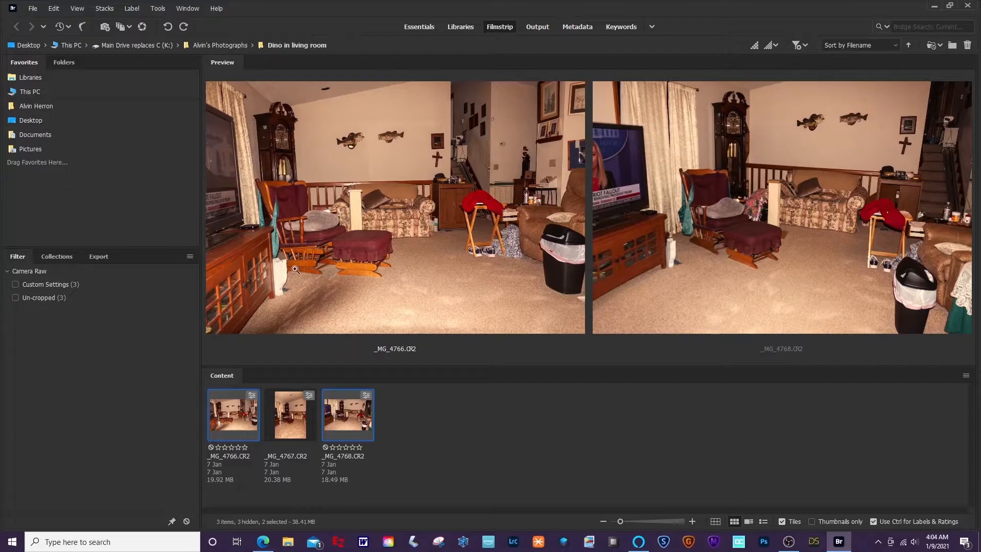
# Start a Photoshop batch for the selected photos, using the 5x7 action from the lower wedding set
pyautogui.click(158, 9)
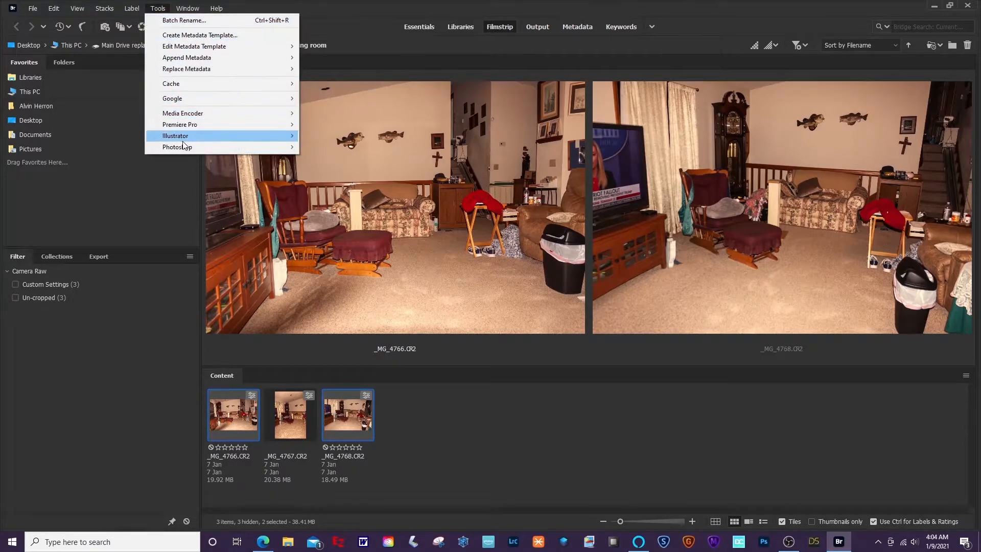
pyautogui.moveTo(217, 149)
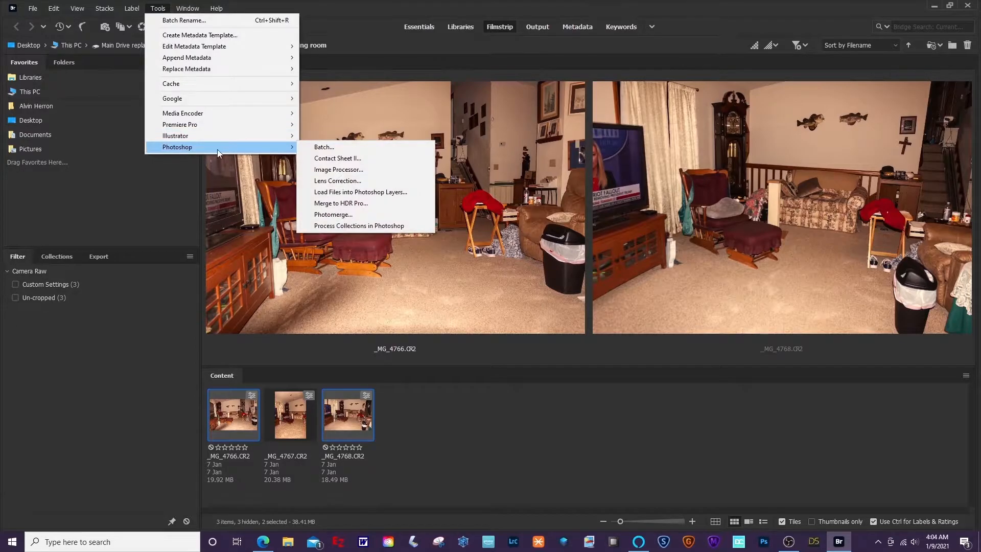
pyautogui.click(316, 147)
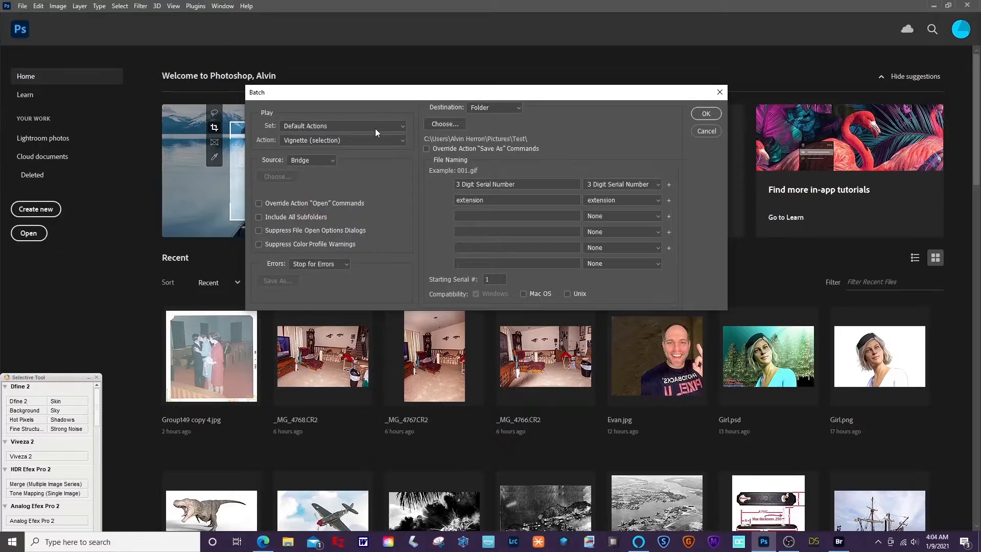
pyautogui.click(401, 128)
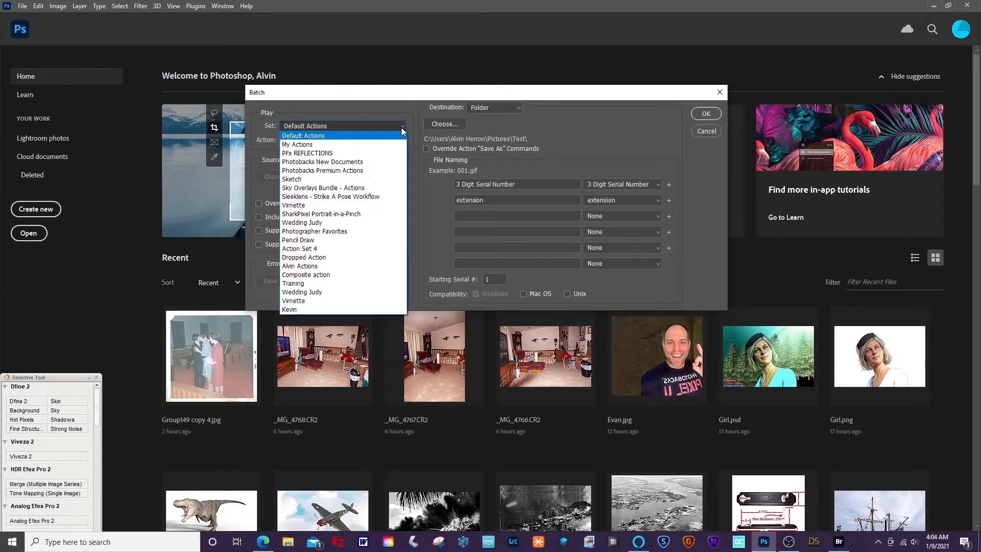
pyautogui.click(322, 291)
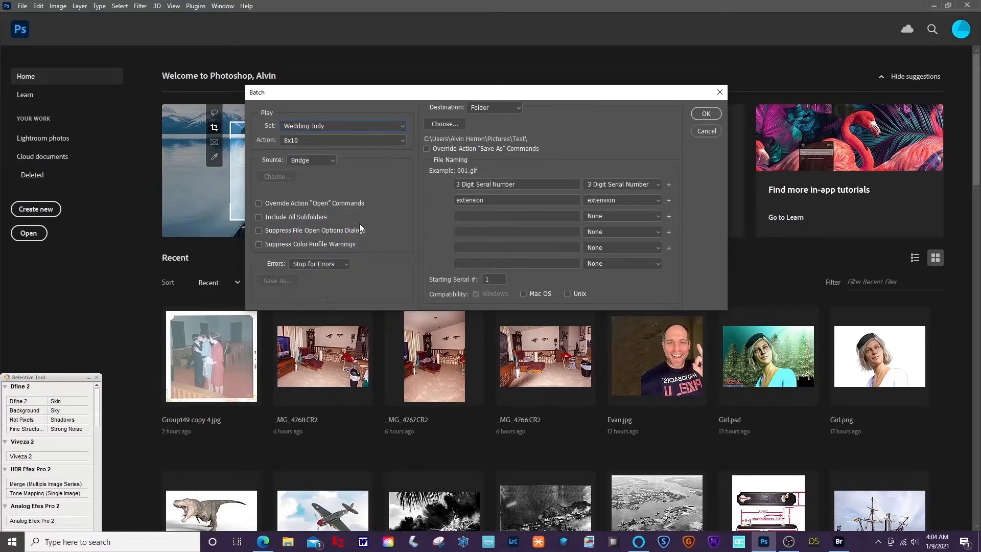
pyautogui.click(401, 144)
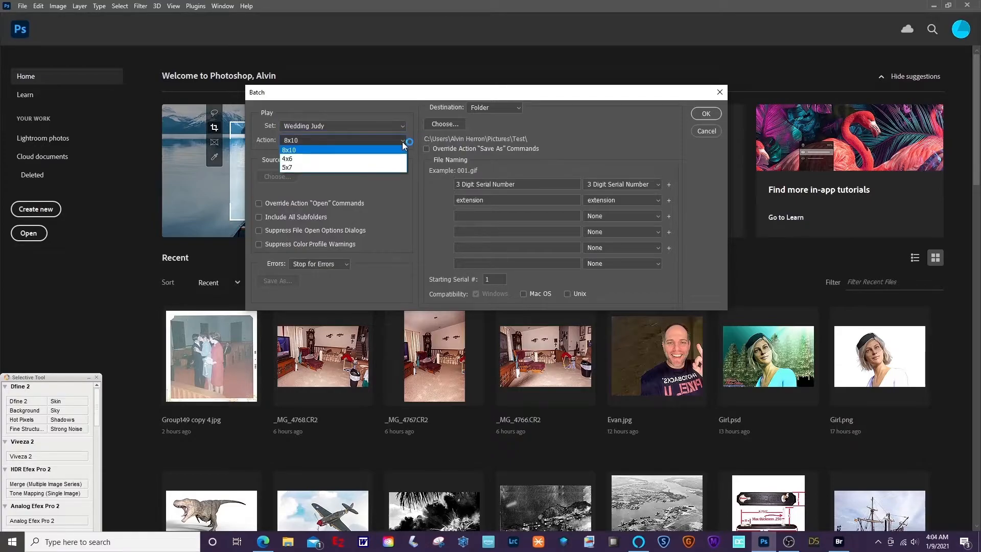
pyautogui.click(380, 168)
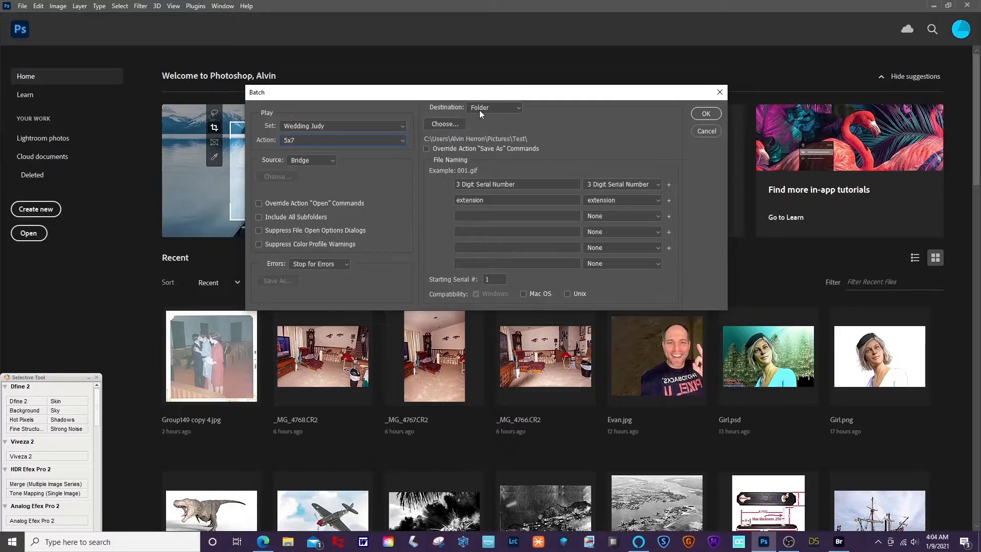
# Create a folder in Pictures named "Show" plus the person's first name, choose it as the batch destination and run the batch
pyautogui.click(445, 124)
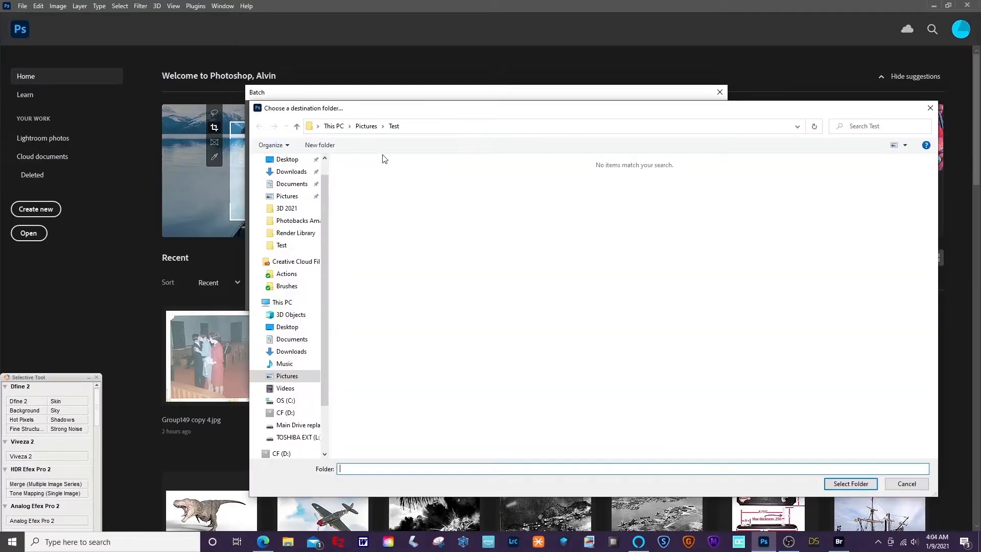
pyautogui.click(365, 126)
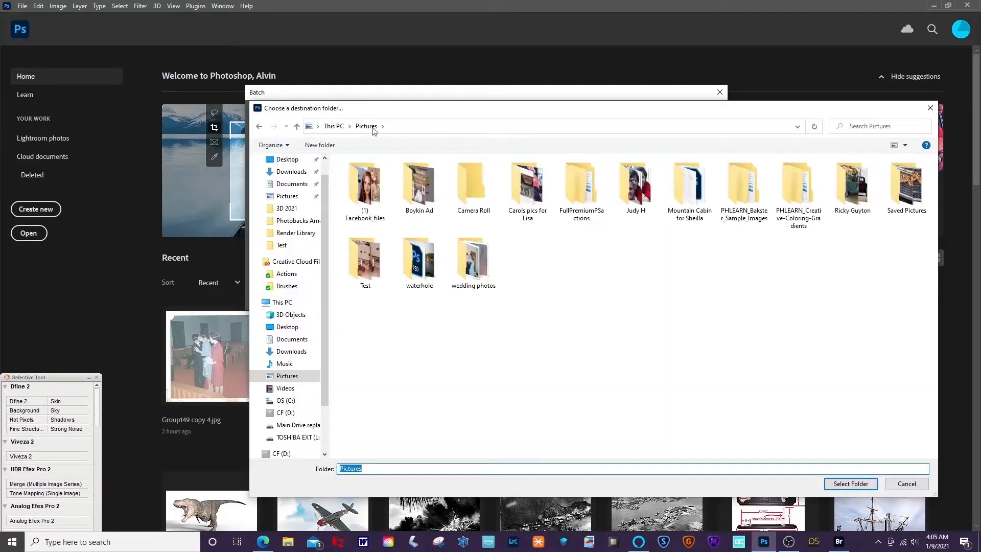
pyautogui.rightClick(547, 302)
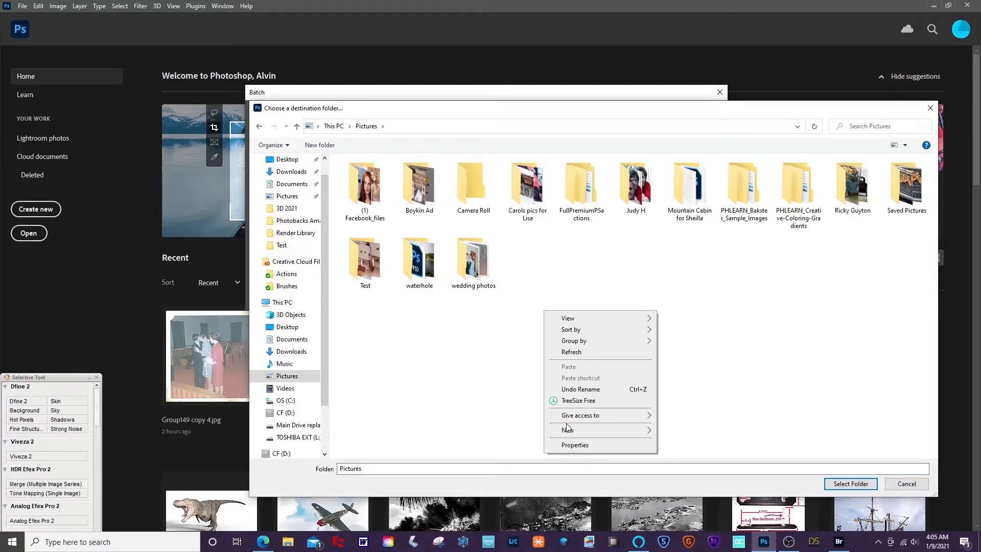
pyautogui.moveTo(569, 429)
pyautogui.click(675, 432)
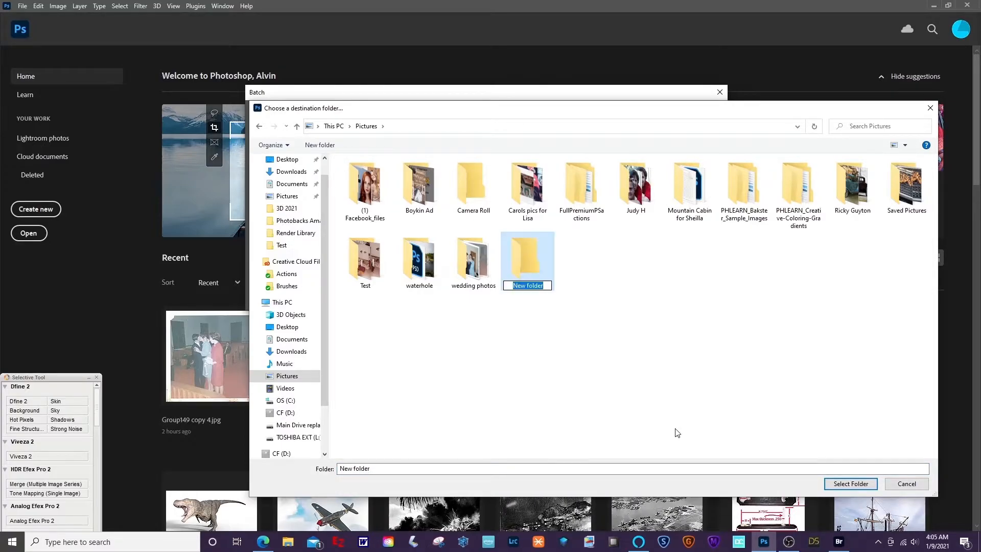
pyautogui.write('Show Kevin')
pyautogui.press('Return')
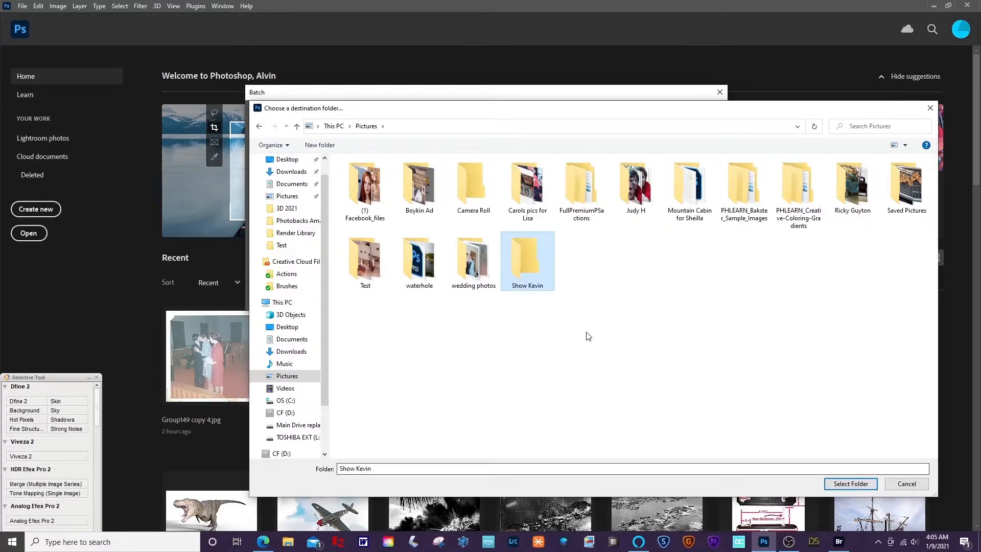
pyautogui.click(838, 482)
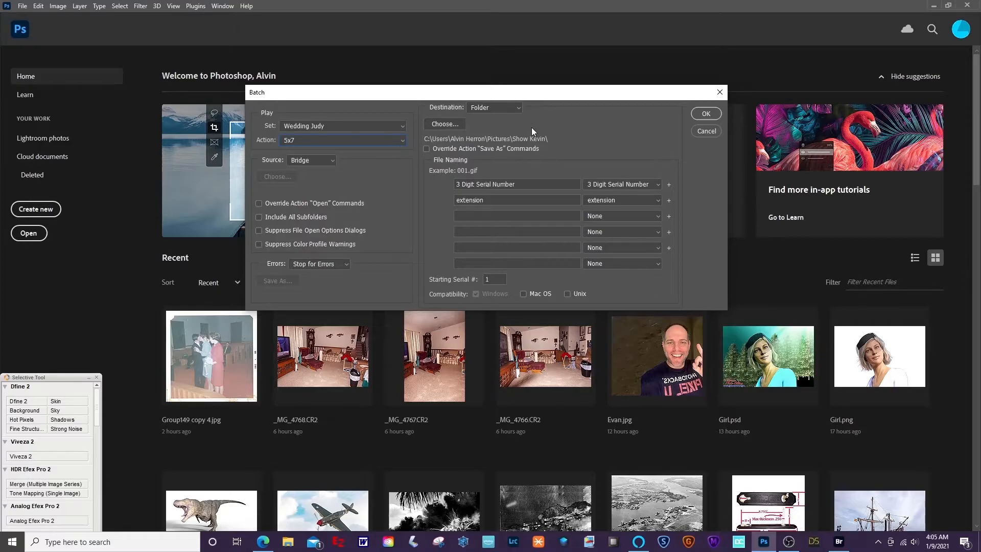
pyautogui.click(704, 114)
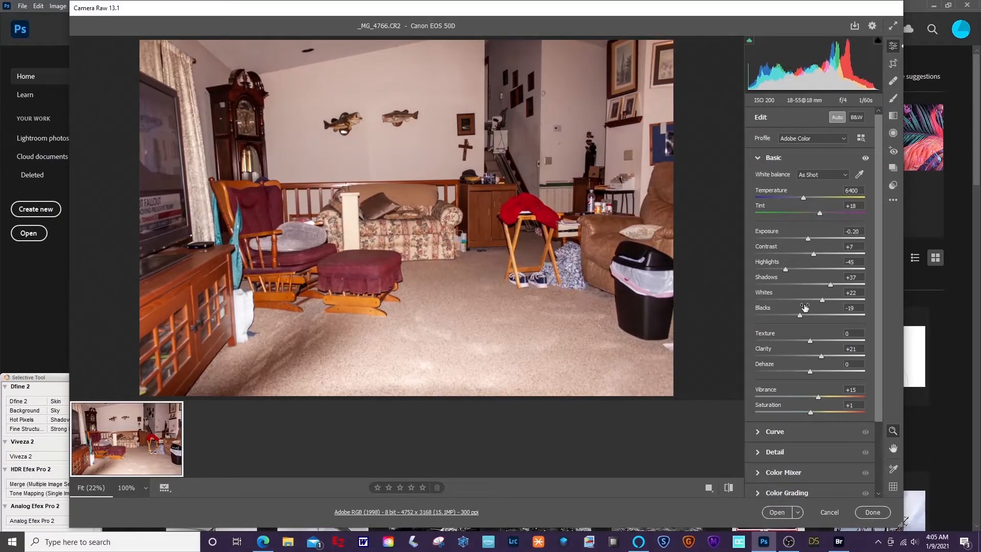
# In Camera Raw, reapply the Auto adjustments to _MG_4766.CR2, set Vibrance to +44, increase Contrast and open the photo
pyautogui.click(838, 117)
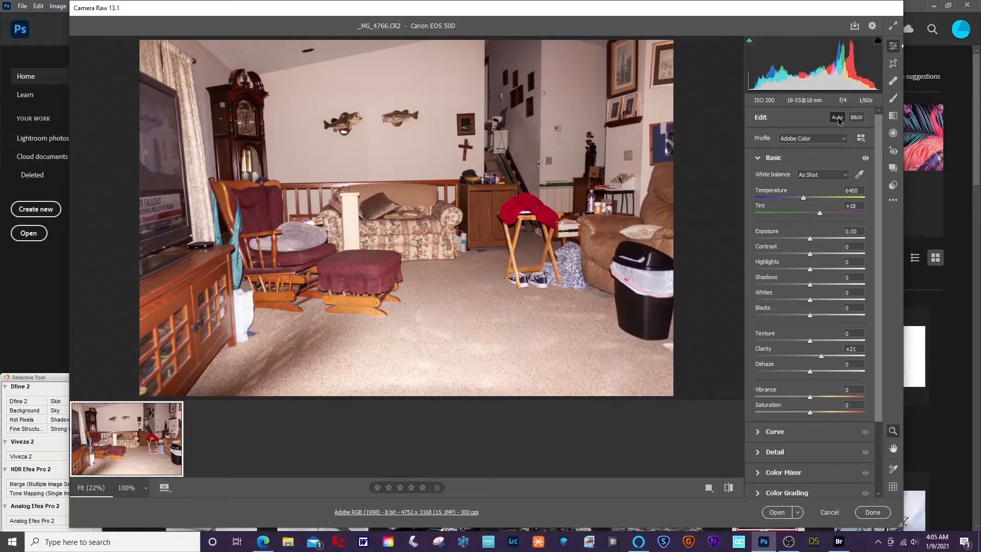
pyautogui.click(838, 118)
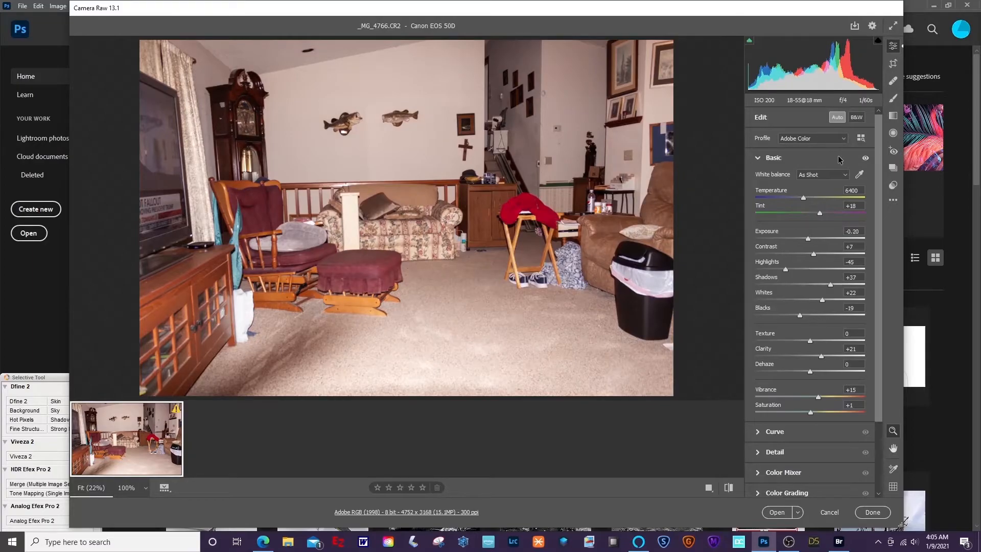
pyautogui.click(813, 395)
pyautogui.moveTo(819, 397); pyautogui.dragTo(835, 400)
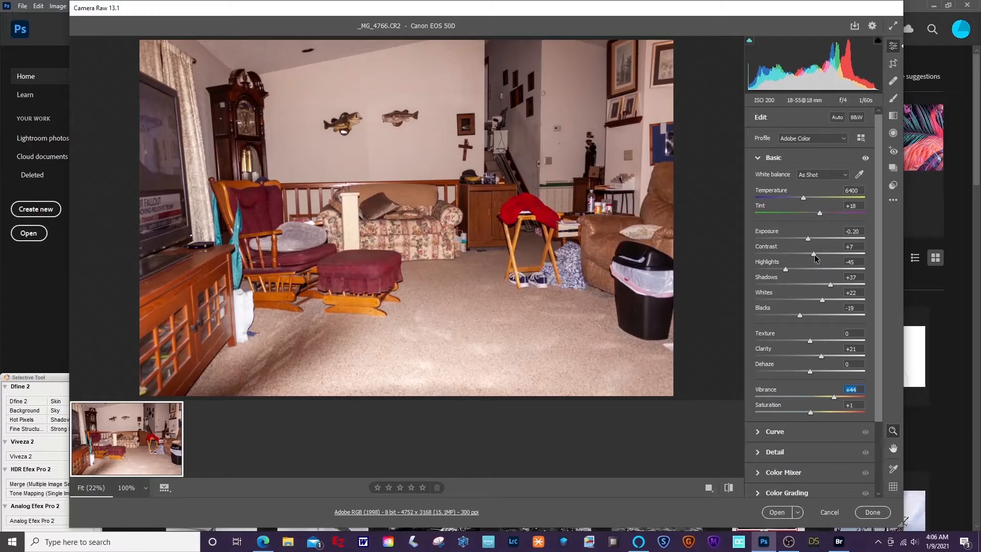
pyautogui.moveTo(814, 254); pyautogui.dragTo(828, 257)
pyautogui.click(777, 516)
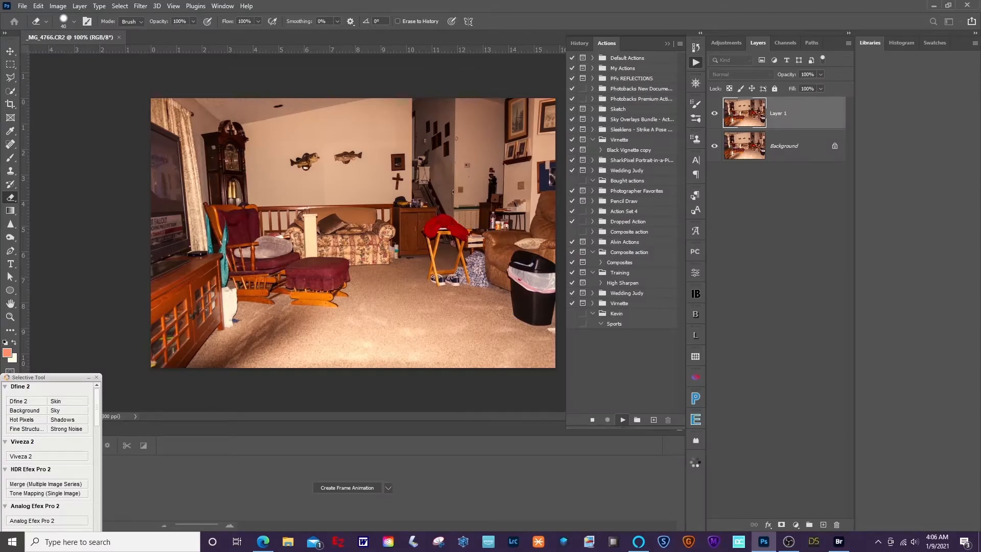
# Crop _MG_4766.CR2 at the 7 by 5 ratio, shrinking the frame to exclude the empty strip and the trash can
pyautogui.press('c')
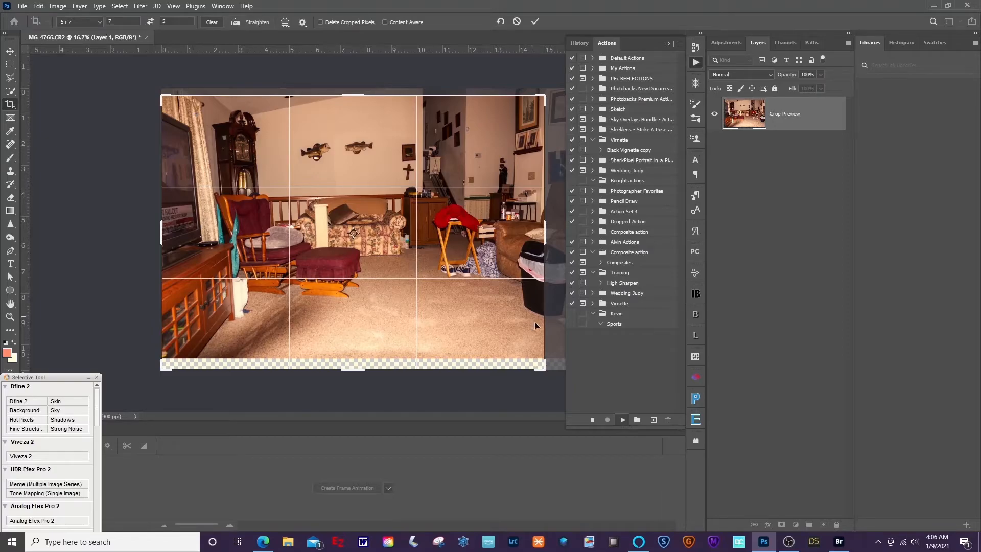
pyautogui.moveTo(544, 367); pyautogui.dragTo(517, 344)
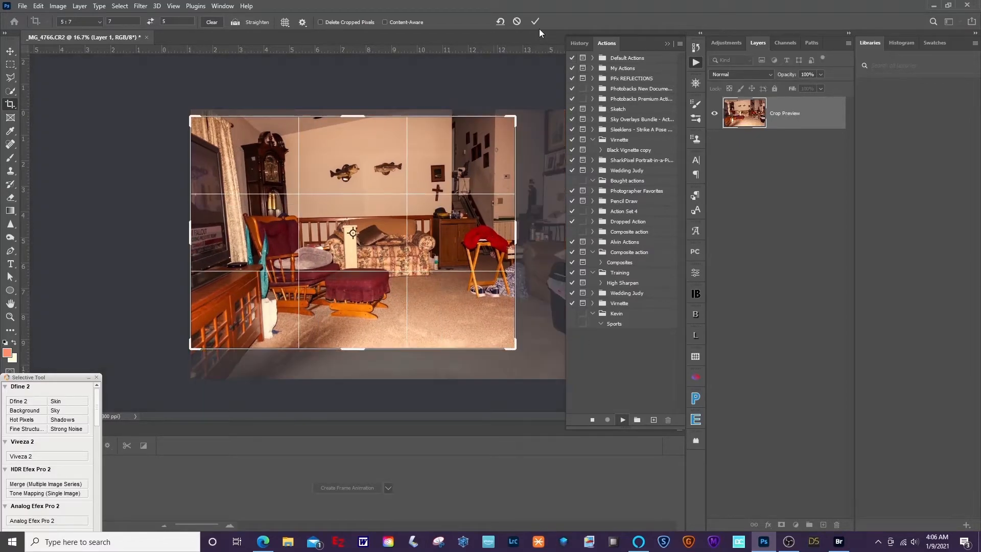
pyautogui.click(535, 21)
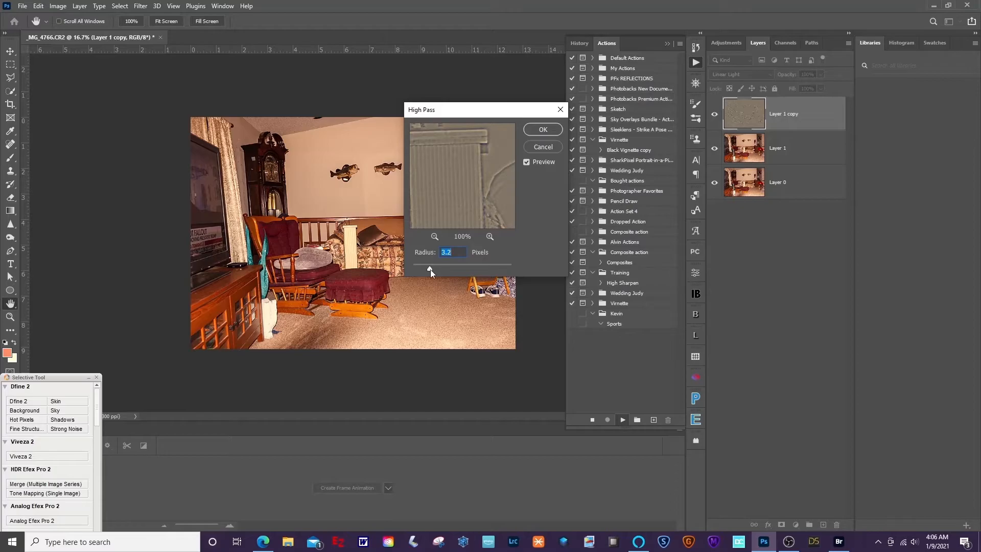
# Try a stronger High Pass radius on the duplicated layer, then apply the filter with a radius of 2.7 pixels
pyautogui.moveTo(431, 269); pyautogui.dragTo(465, 271)
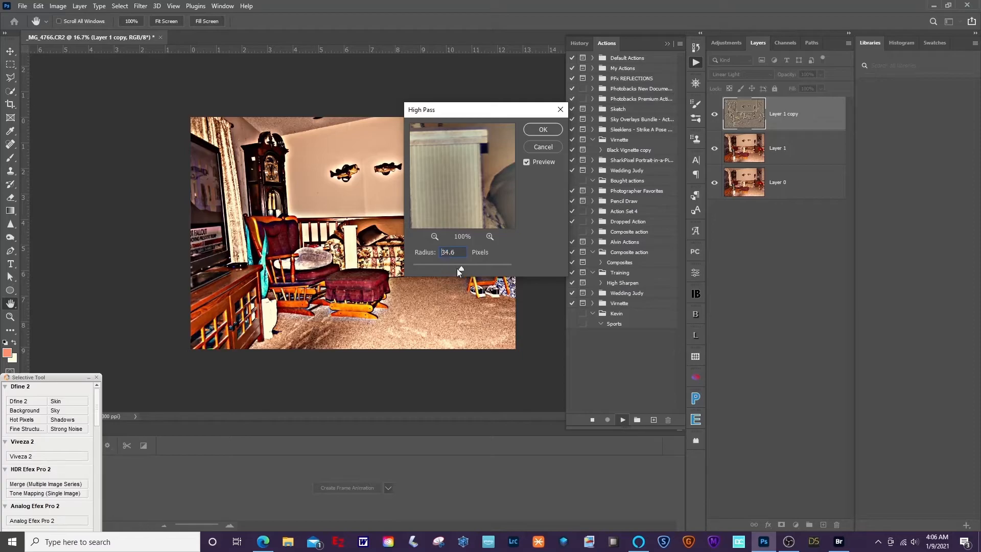
pyautogui.moveTo(457, 269); pyautogui.dragTo(425, 267)
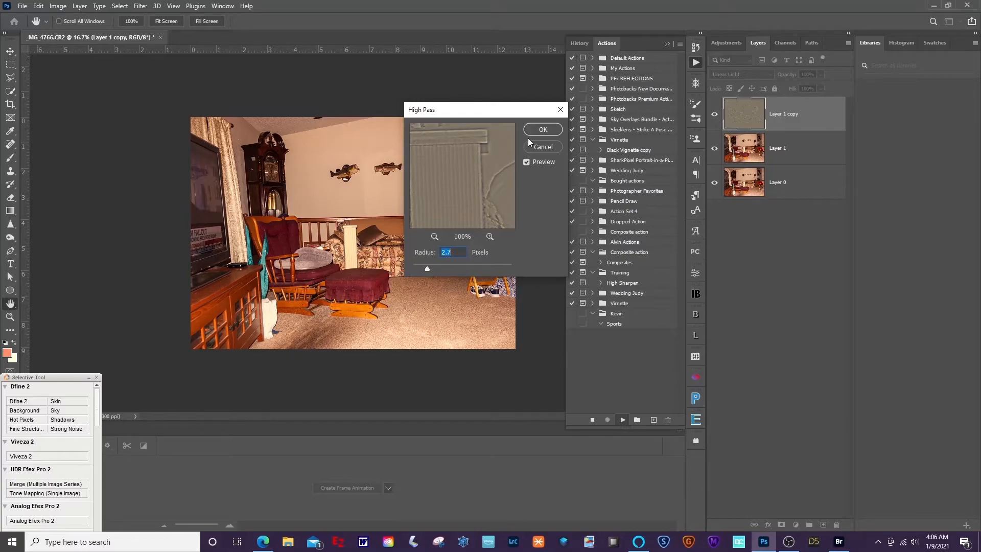
pyautogui.press('Return')
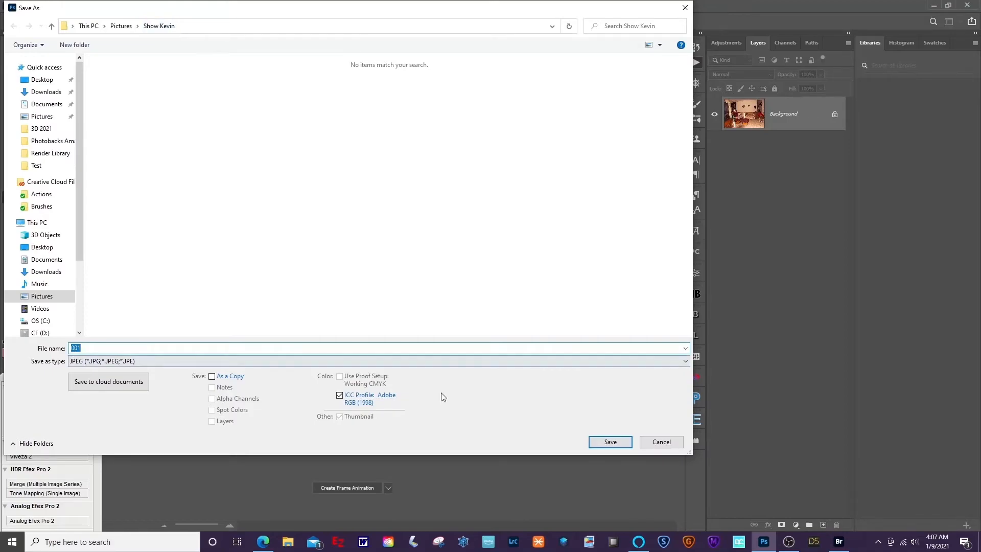
# Save the cropped photo as JPEG 001 in the batch destination folder at Maximum quality, 12
pyautogui.click(593, 441)
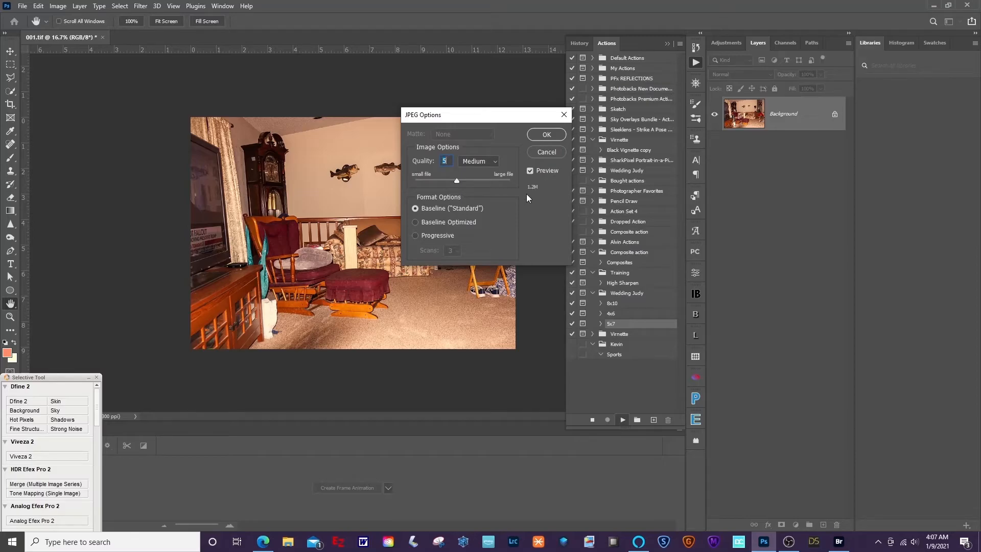
pyautogui.click(475, 180)
pyautogui.moveTo(479, 183); pyautogui.dragTo(510, 182)
pyautogui.click(543, 134)
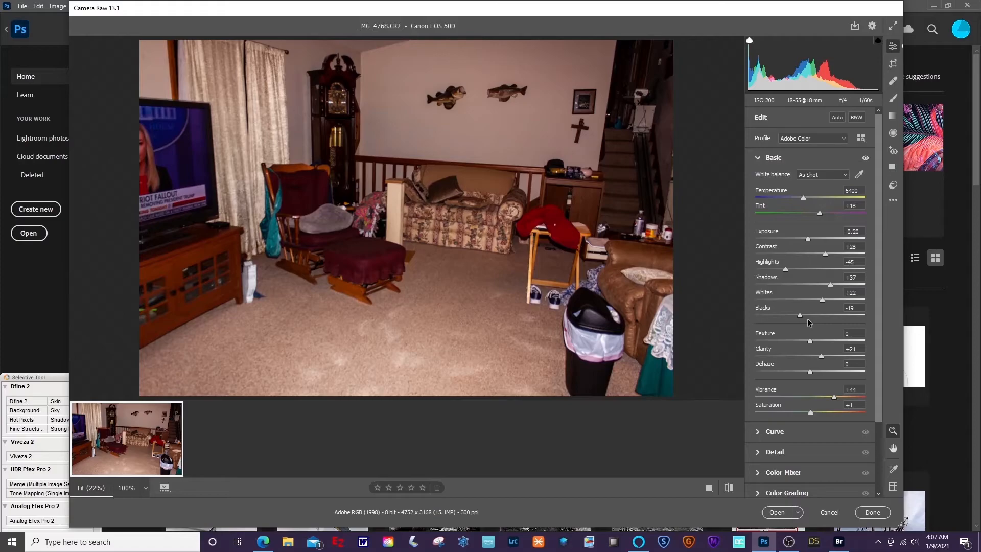
# Open _MG_4768.CR2 with its existing raw settings and crop it to about 11.8 by 8.4 inches, leaving out the trash can
pyautogui.click(776, 513)
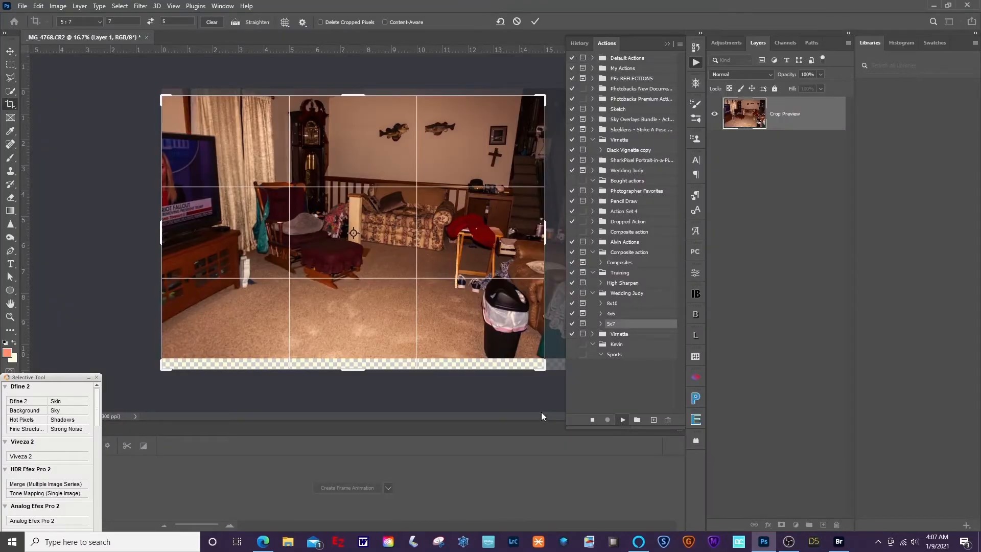
pyautogui.moveTo(545, 367); pyautogui.dragTo(500, 343)
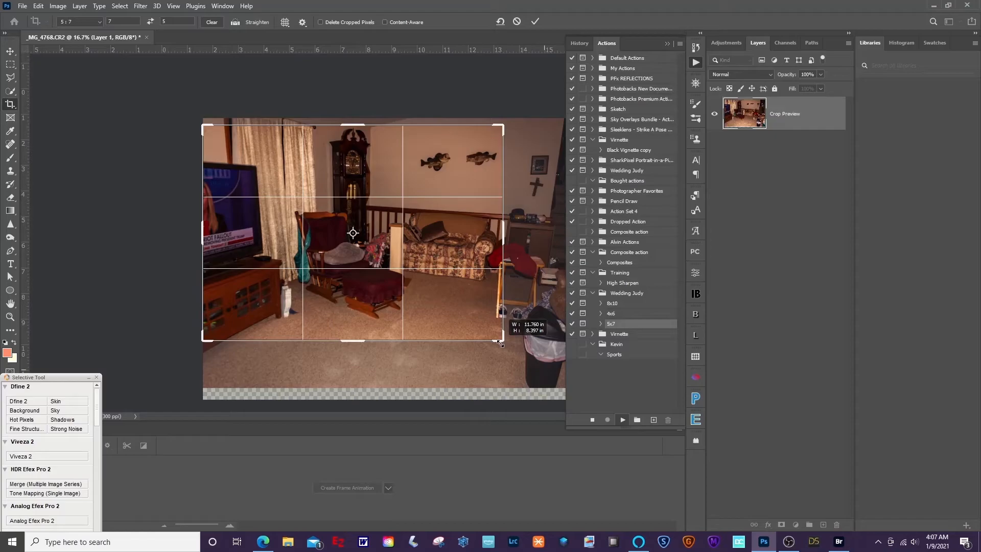
pyautogui.click(535, 20)
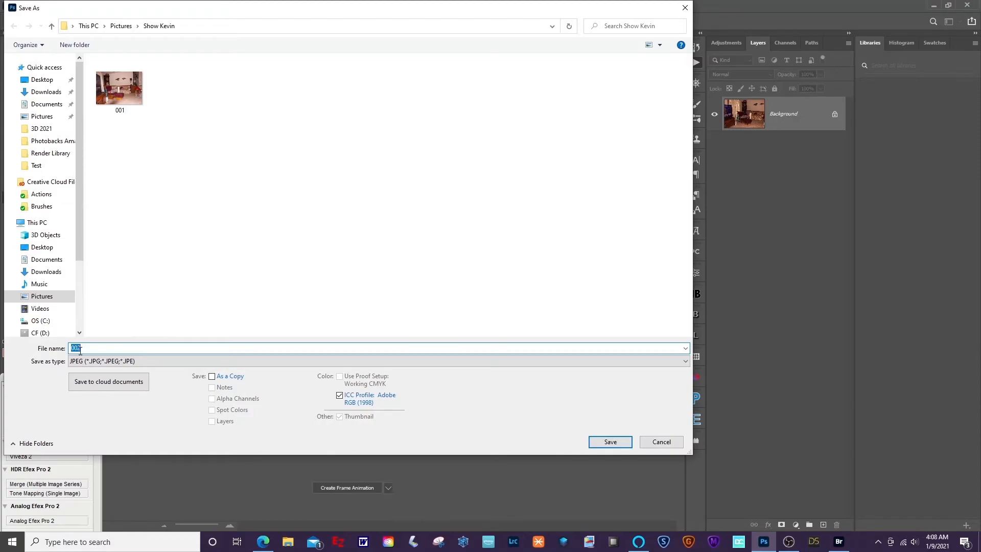
# Save the second processed photo as JPEG 002 in the same folder, at Maximum quality 12
pyautogui.click(608, 443)
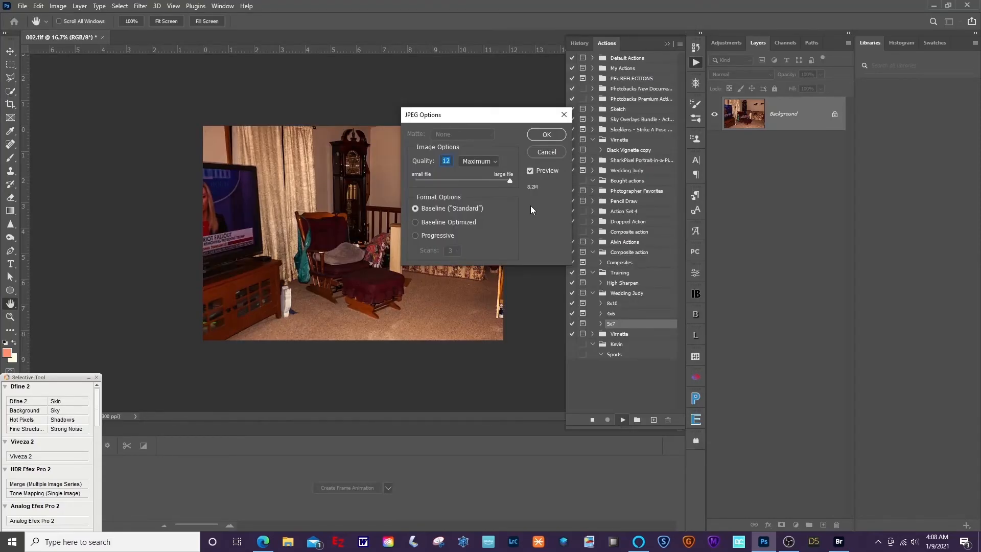
pyautogui.click(545, 134)
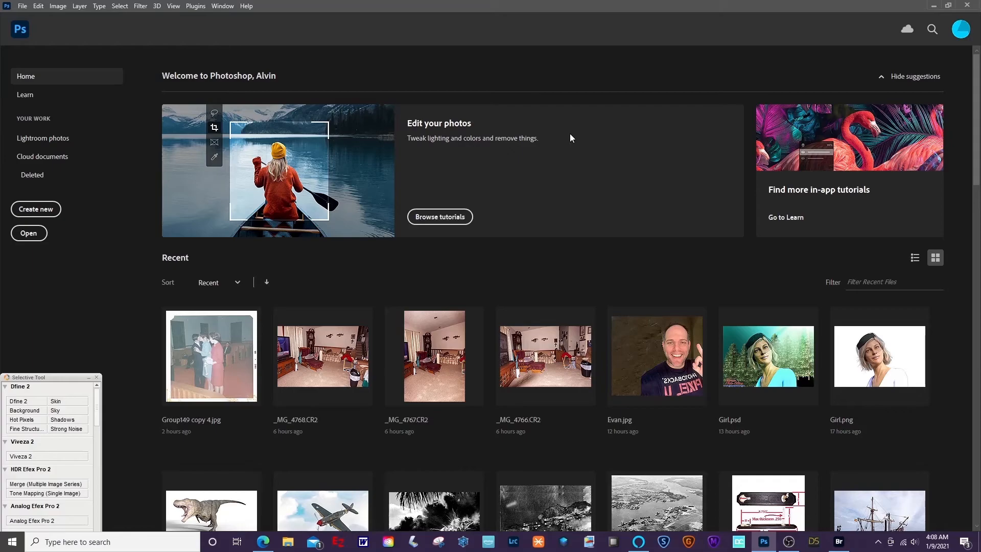
# In File Explorer, preview photos 001 and 002 in the batch destination folder inside Pictures, and return to Photoshop
pyautogui.click(289, 543)
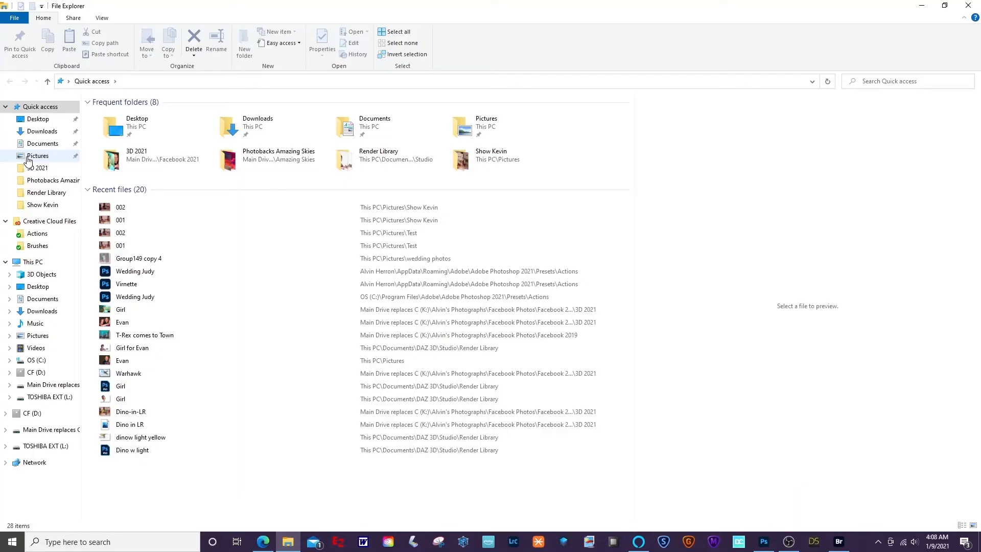
pyautogui.click(28, 156)
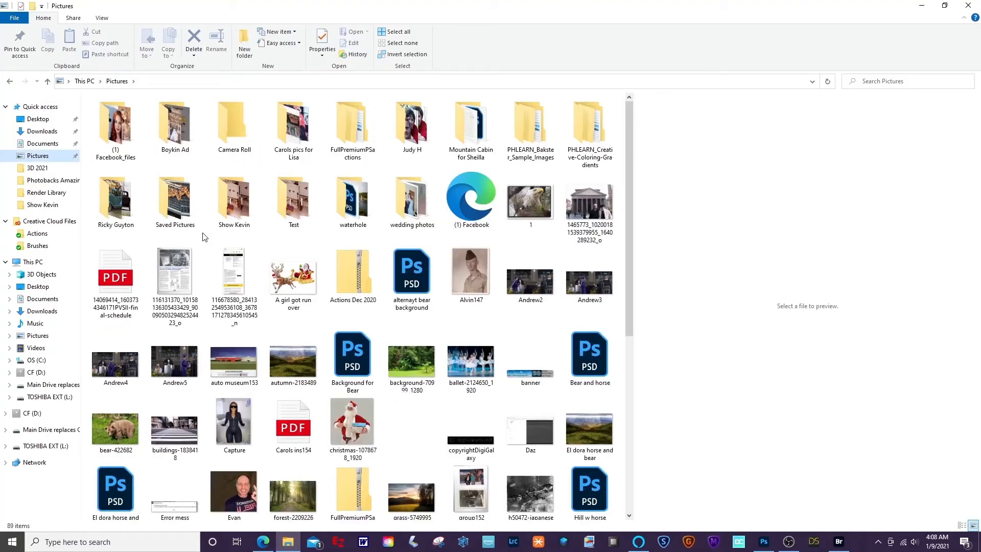
pyautogui.doubleClick(234, 202)
pyautogui.click(120, 145)
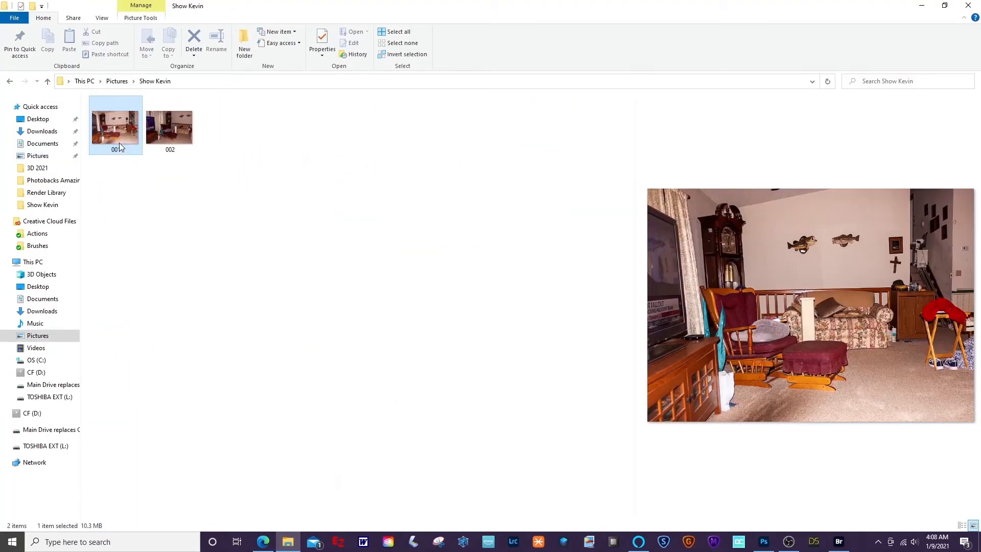
pyautogui.click(168, 137)
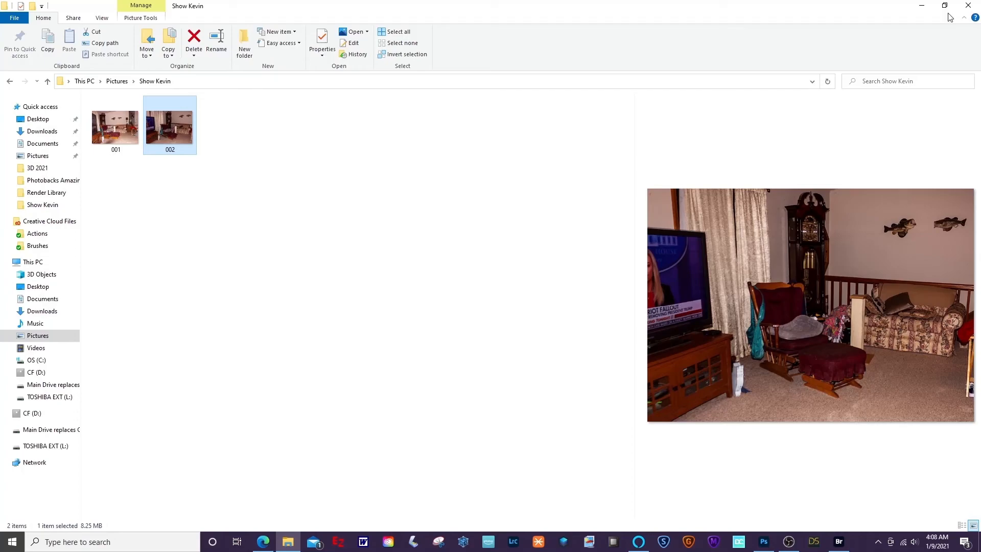
pyautogui.click(922, 5)
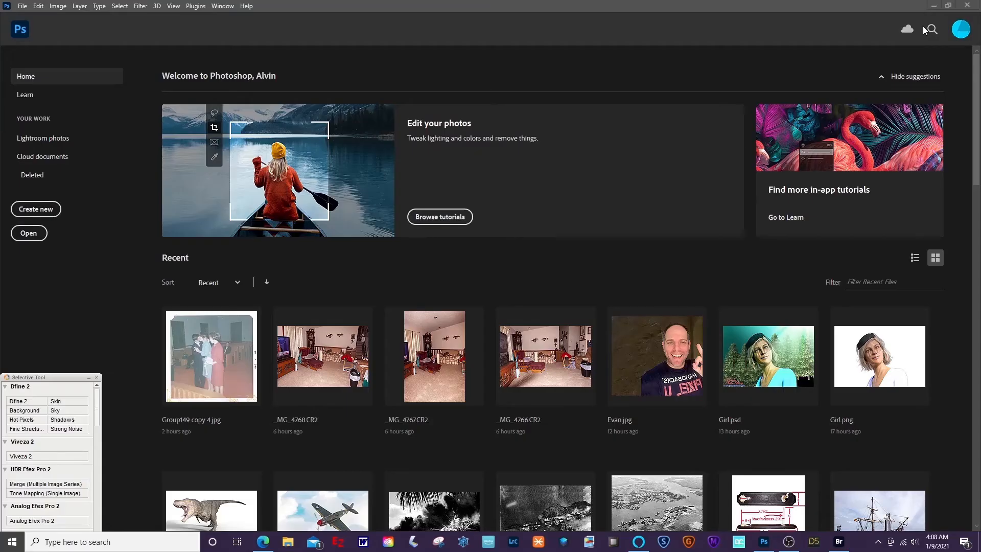